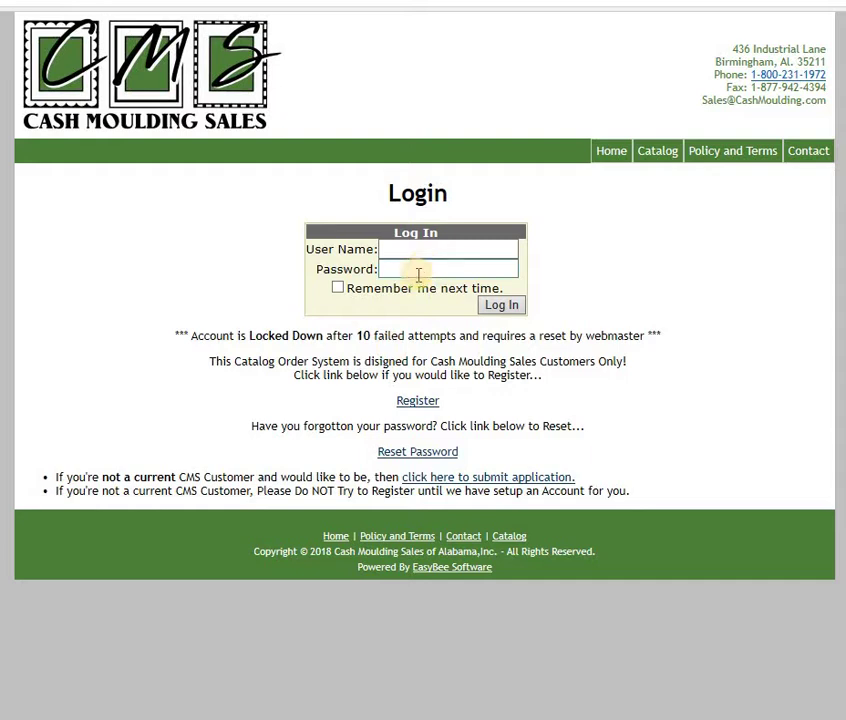
Step: Request a password reset for the saved account user name
{"action": "left_click", "coordinate": [413, 453]}
{"action": "left_click", "coordinate": [386, 260]}
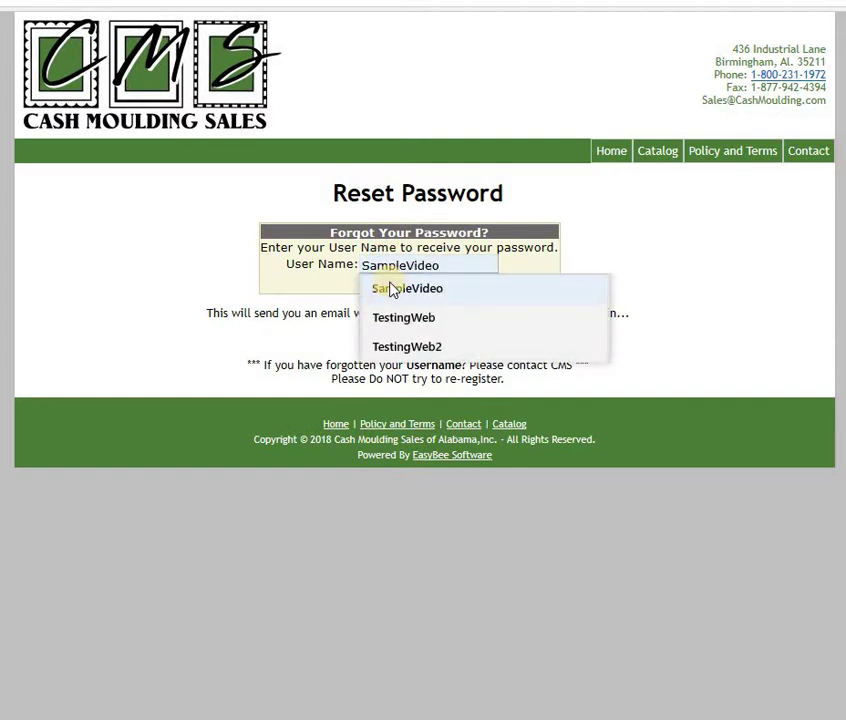
{"action": "left_click", "coordinate": [391, 289]}
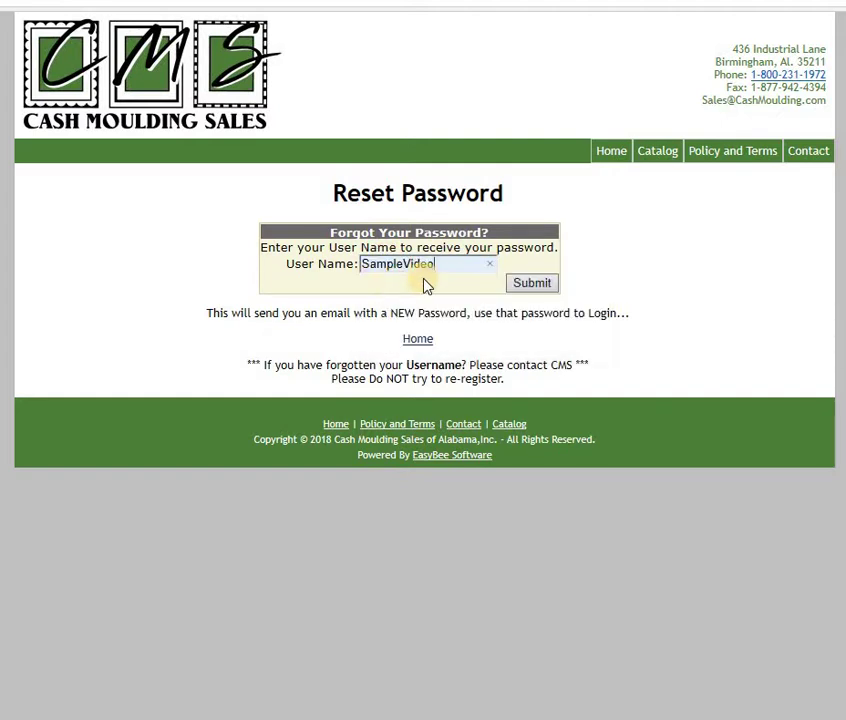
{"action": "left_click", "coordinate": [536, 288]}
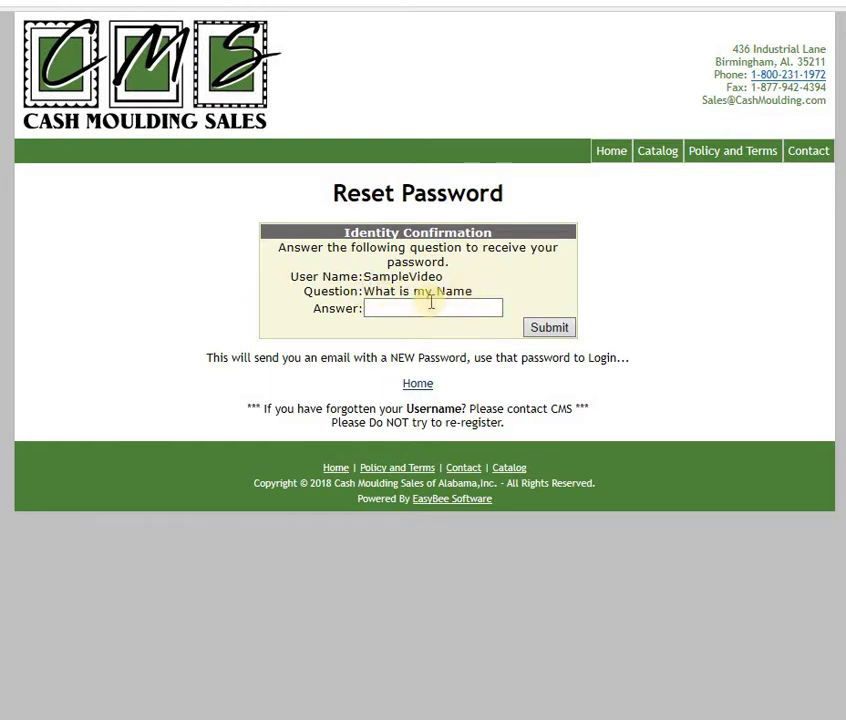
Step: Answer the identity-confirmation question with the security answer and submit it to get a new password
{"action": "left_click", "coordinate": [412, 308]}
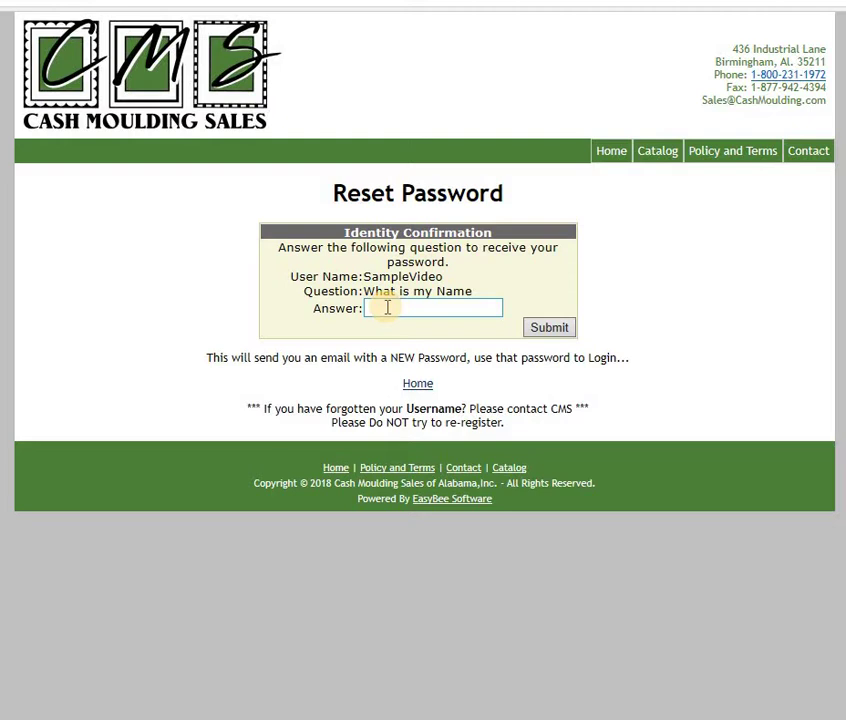
{"action": "left_click", "coordinate": [388, 308]}
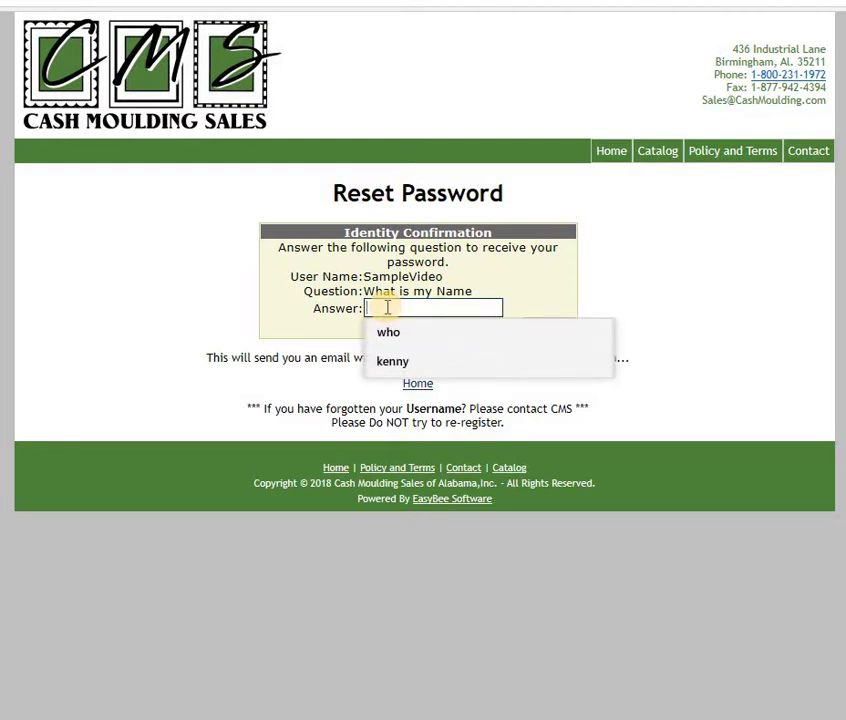
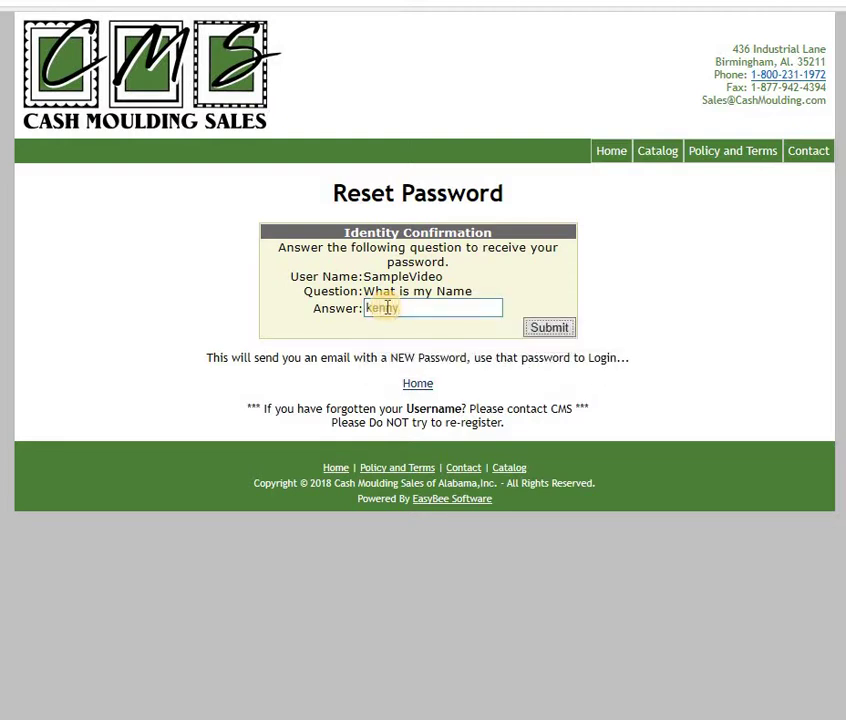
{"action": "left_click", "coordinate": [546, 330]}
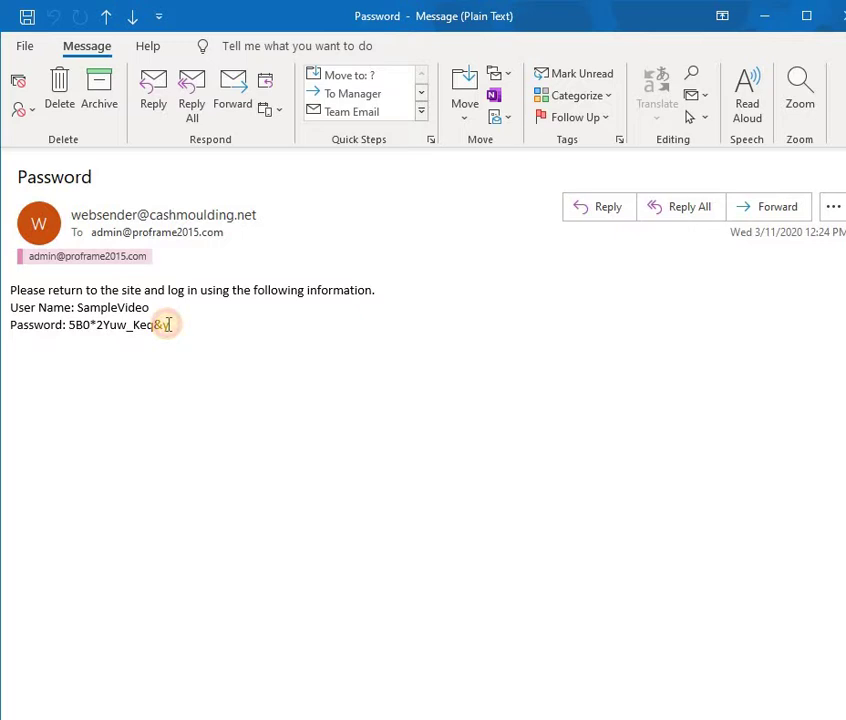
Step: Copy the temporary password from the Outlook reset email and go back to the catalog
{"action": "left_click_drag", "start_coordinate": [147, 322], "coordinate": [72, 321]}
{"action": "key", "text": "ctrl+c"}
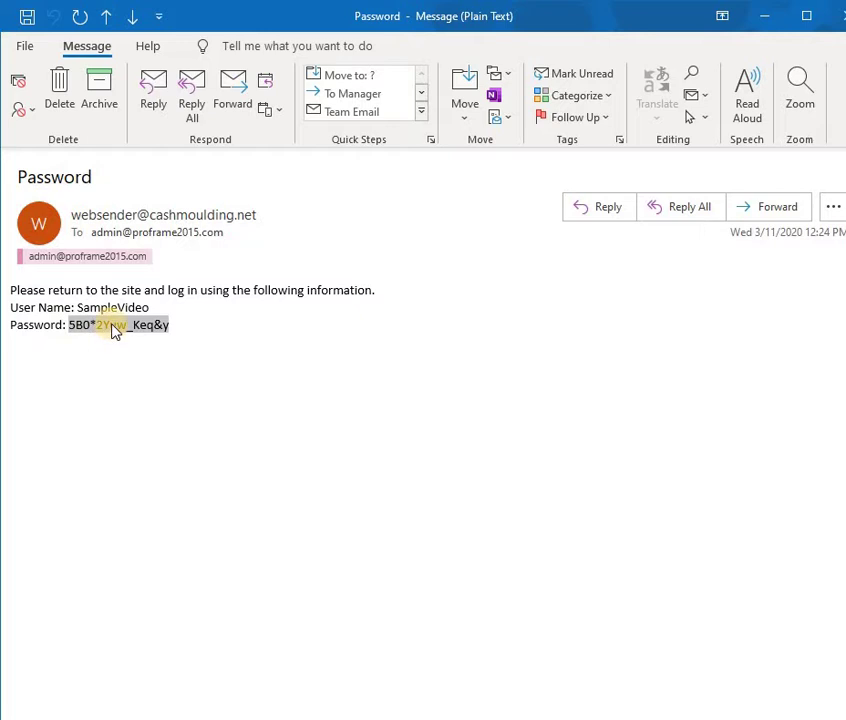
{"action": "right_click", "coordinate": [112, 326]}
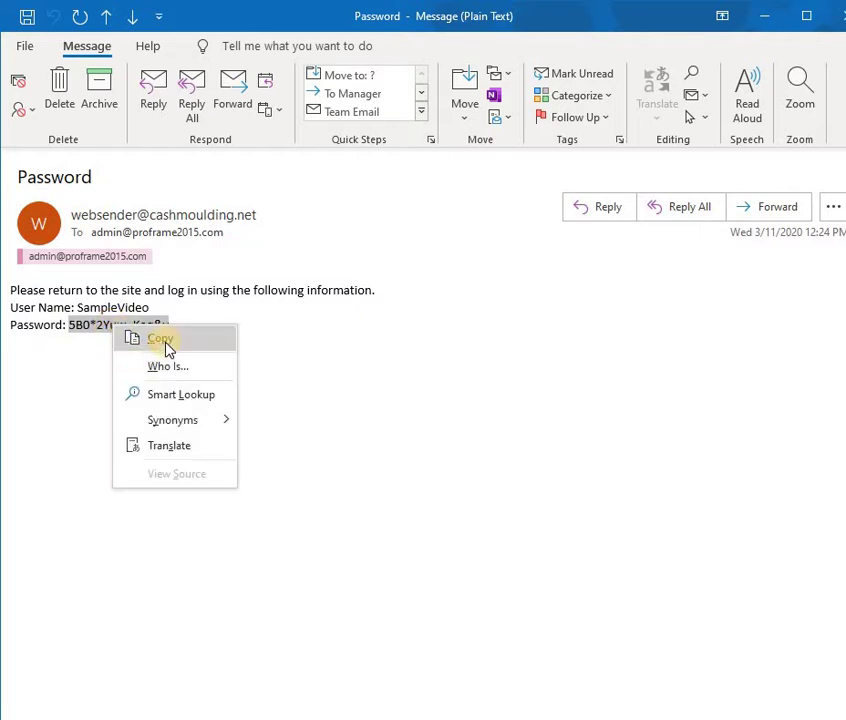
{"action": "left_click", "coordinate": [162, 340]}
{"action": "left_click", "coordinate": [166, 342]}
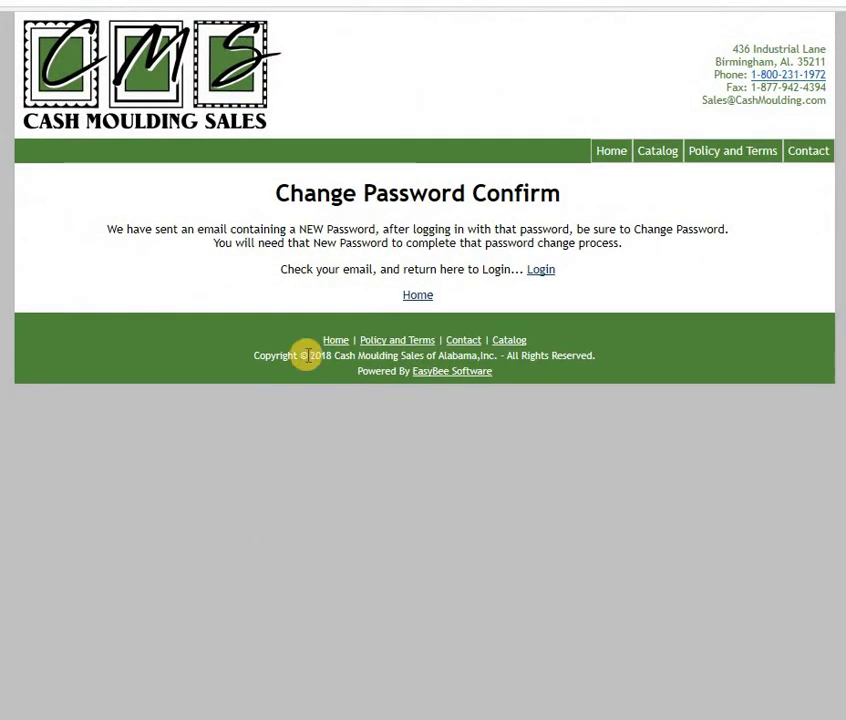
Step: On the Login page, enter the account user name and paste the temporary password, revealed in plain text
{"action": "left_click", "coordinate": [541, 271]}
{"action": "left_click", "coordinate": [425, 248]}
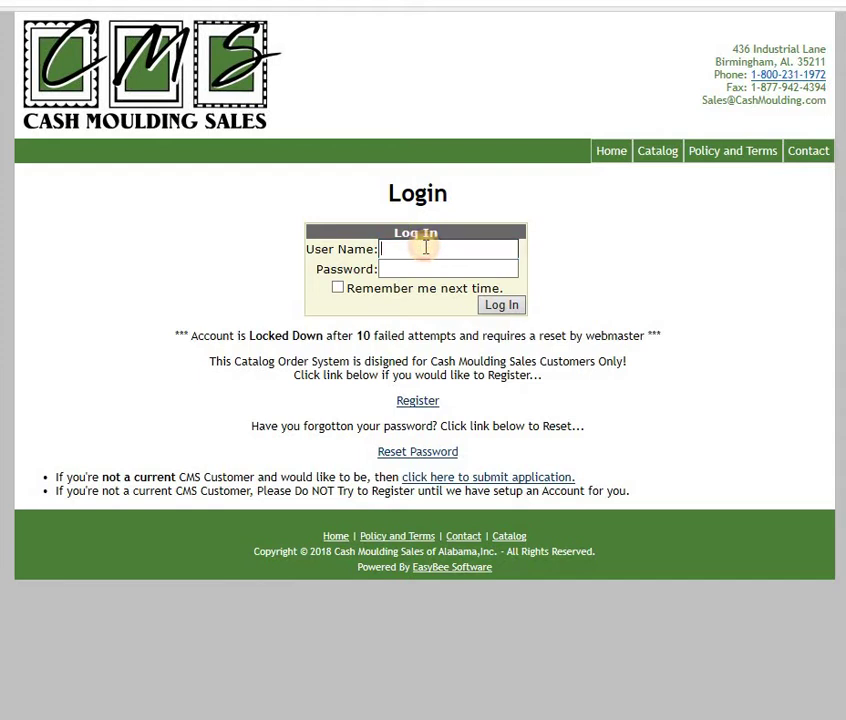
{"action": "type", "text": "Sample"}
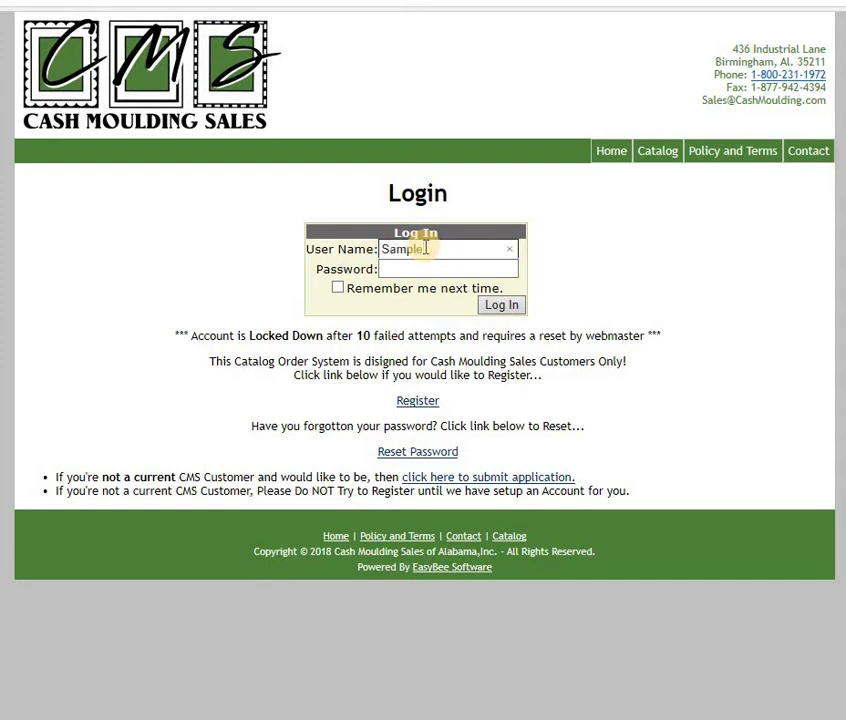
{"action": "type", "text": "Video"}
{"action": "key", "text": "Tab"}
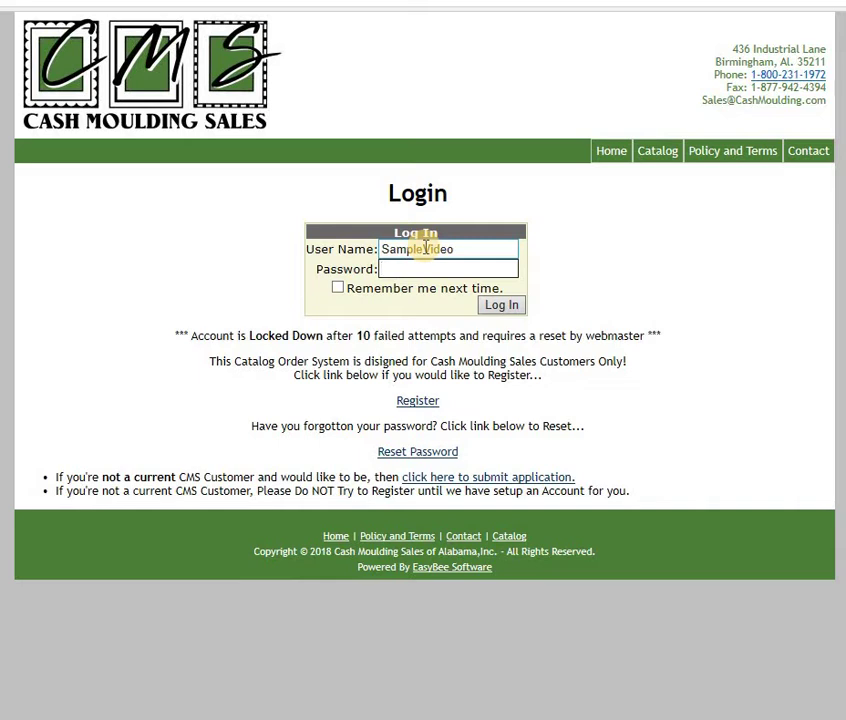
{"action": "right_click", "coordinate": [381, 271]}
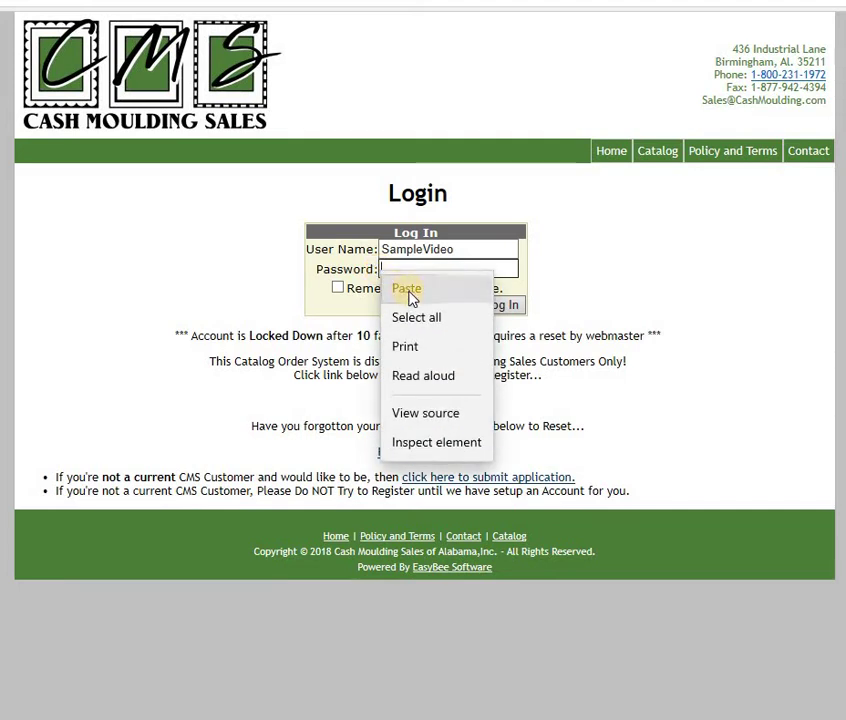
{"action": "left_click", "coordinate": [408, 290]}
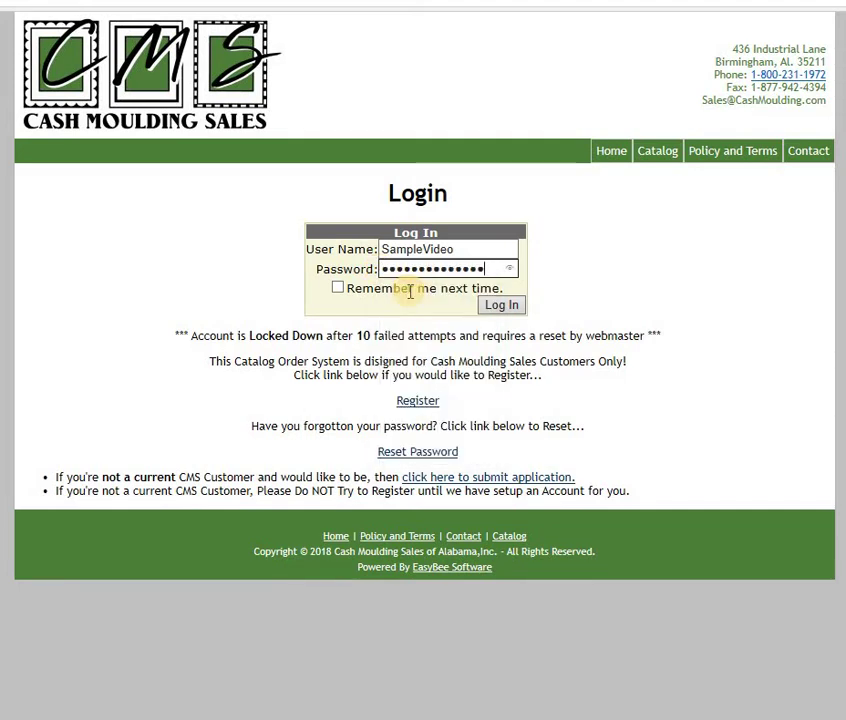
{"action": "left_click", "coordinate": [513, 269]}
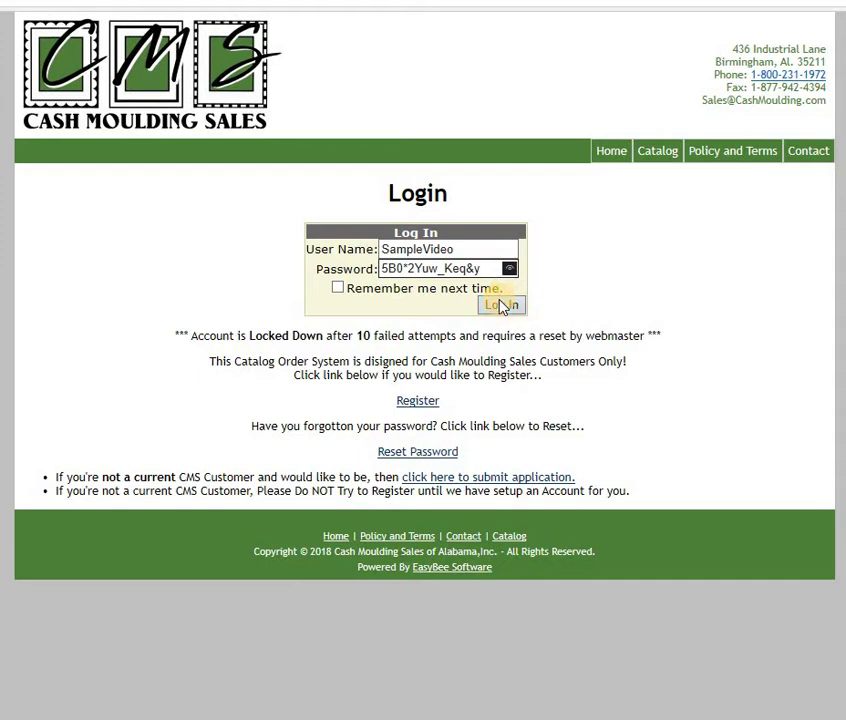
Step: Log in, then go to User Profile and open the Password Change form
{"action": "left_click", "coordinate": [502, 306]}
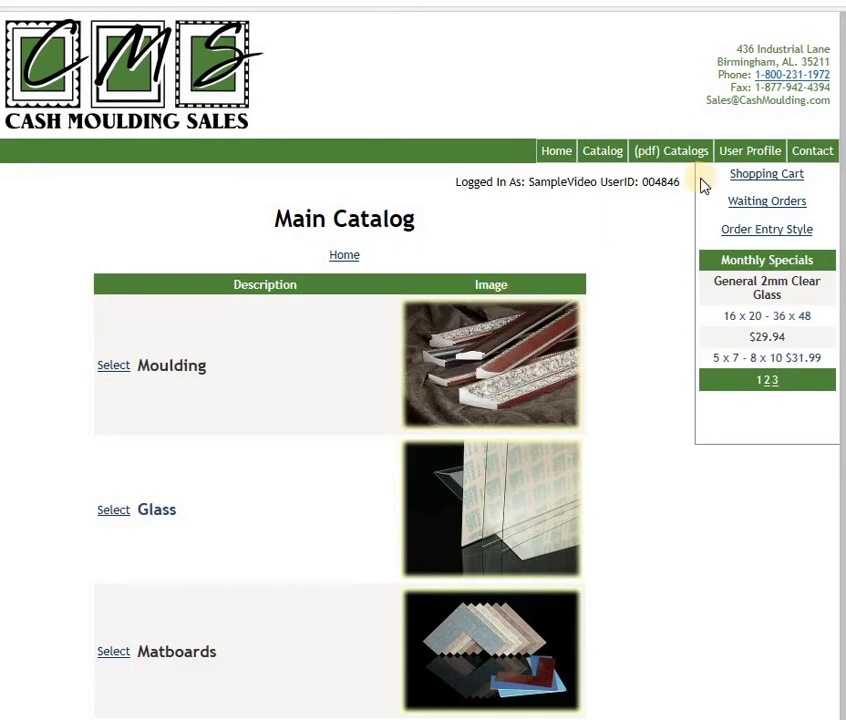
{"action": "left_click", "coordinate": [751, 157]}
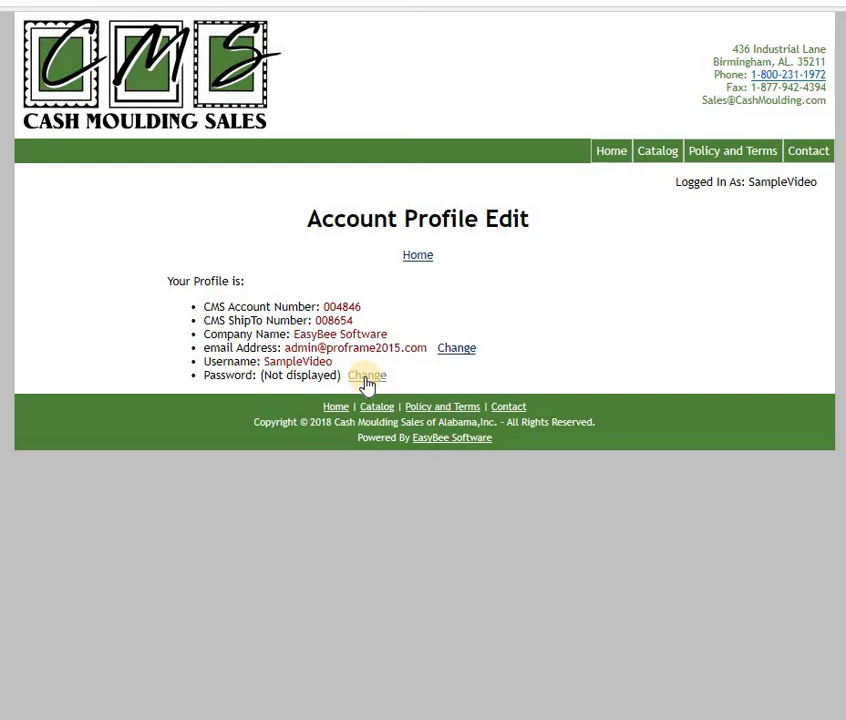
{"action": "left_click", "coordinate": [367, 378]}
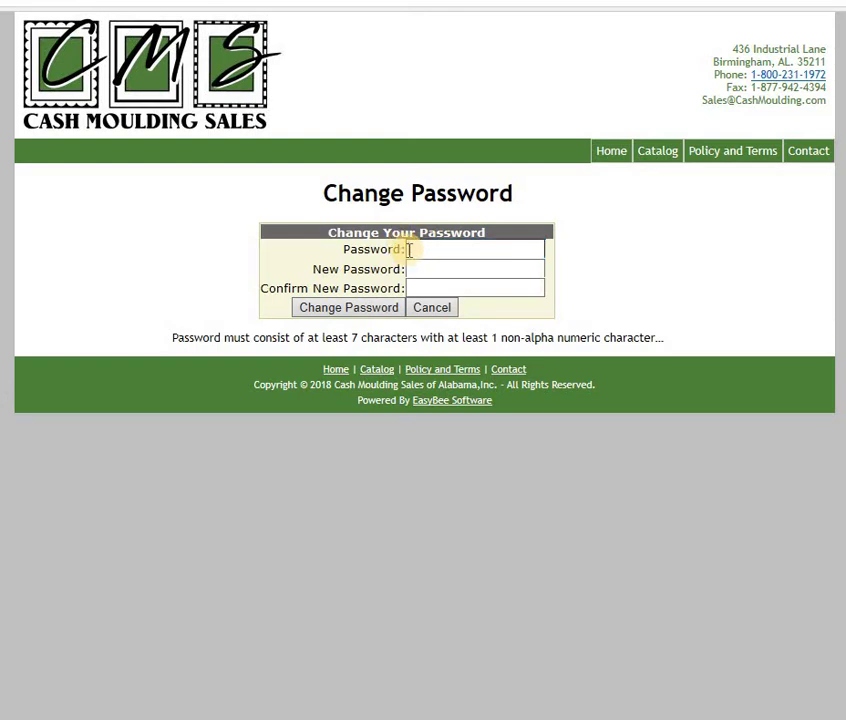
Step: Paste the temporary password into the current Password field and reveal it
{"action": "right_click", "coordinate": [409, 250]}
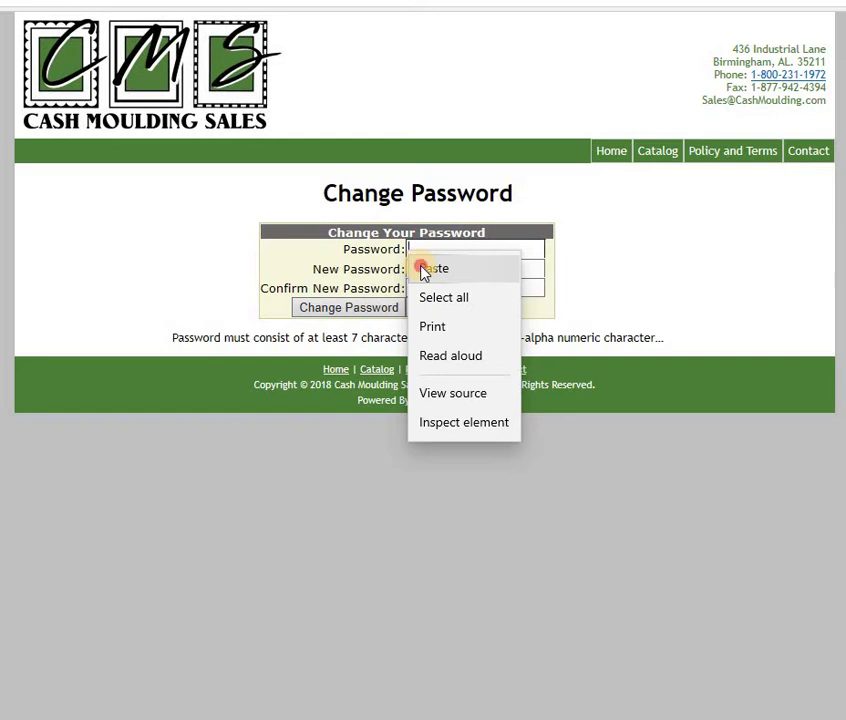
{"action": "left_click", "coordinate": [425, 269]}
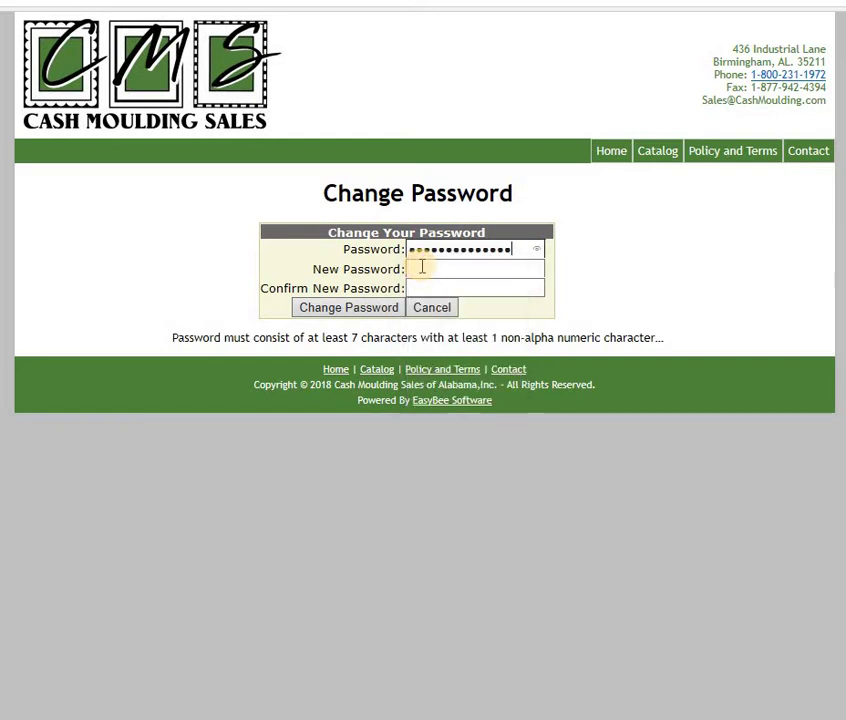
{"action": "left_click", "coordinate": [539, 250]}
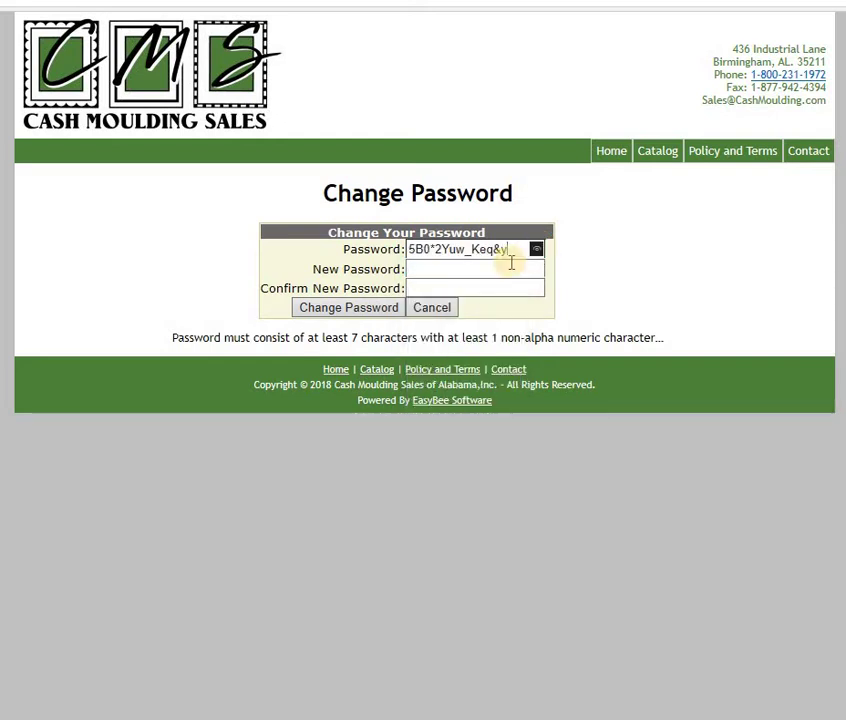
Step: Enter the new password in both New Password and Confirm New Password, revealing them to check
{"action": "left_click", "coordinate": [481, 270]}
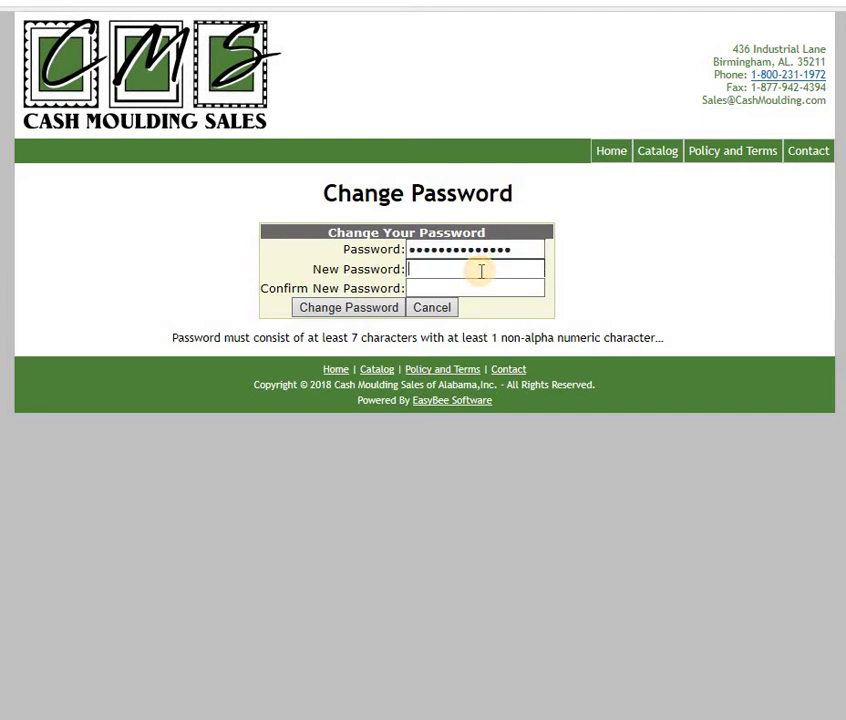
{"action": "type", "text": "••••••••••••"}
{"action": "left_click", "coordinate": [537, 269]}
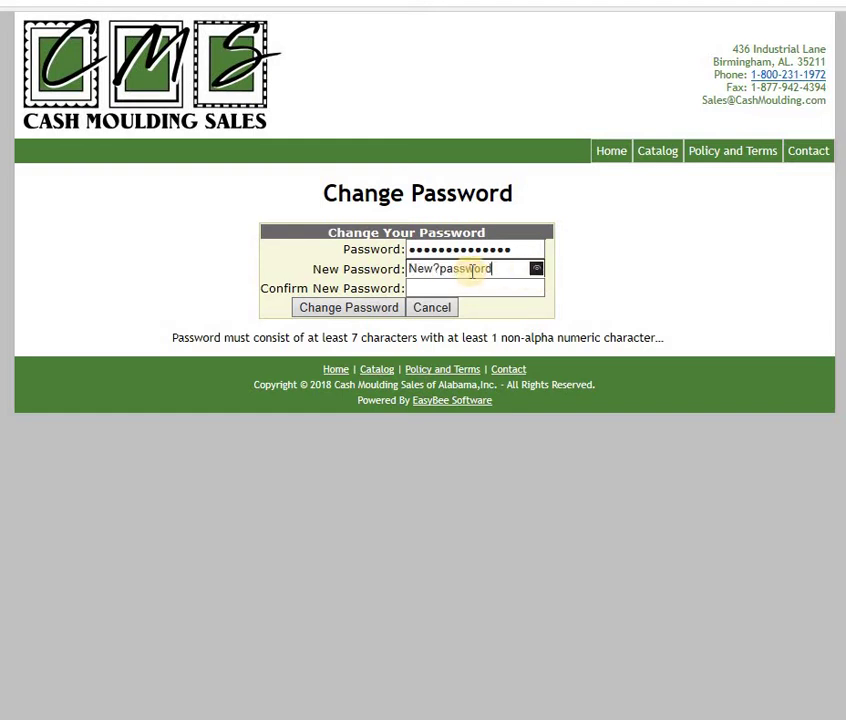
{"action": "left_click", "coordinate": [448, 289]}
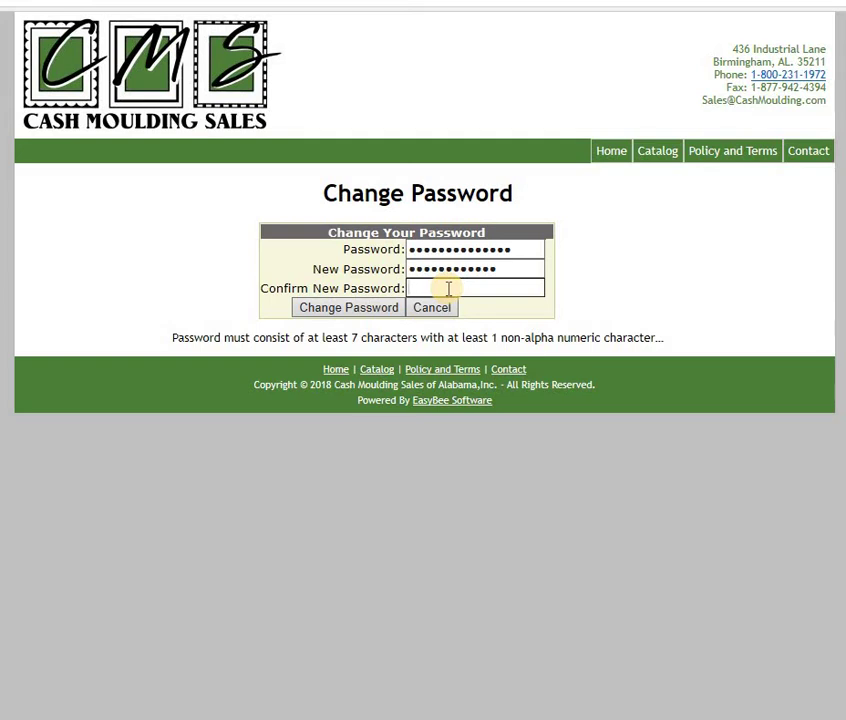
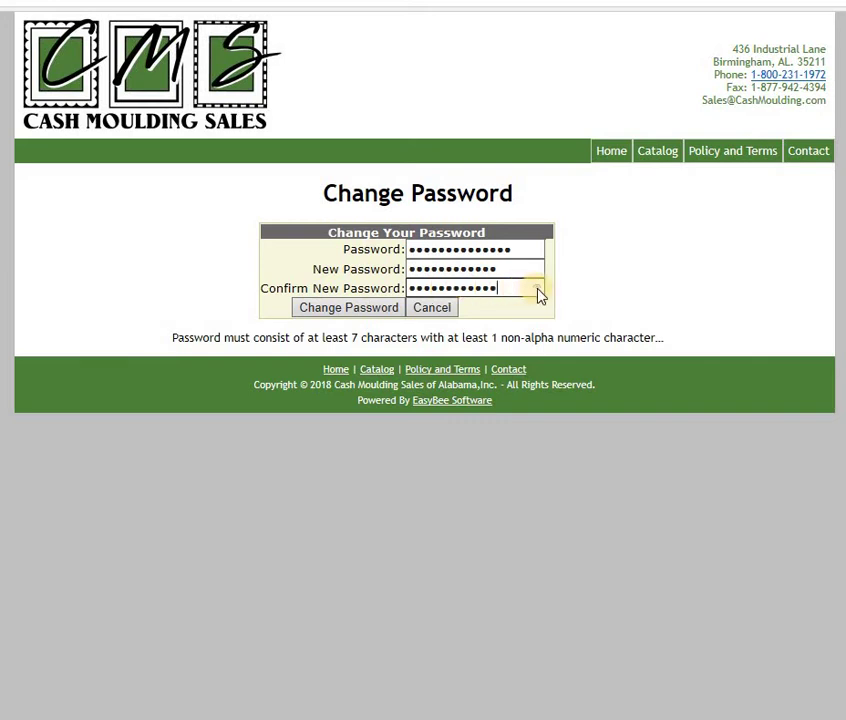
{"action": "left_click", "coordinate": [536, 288]}
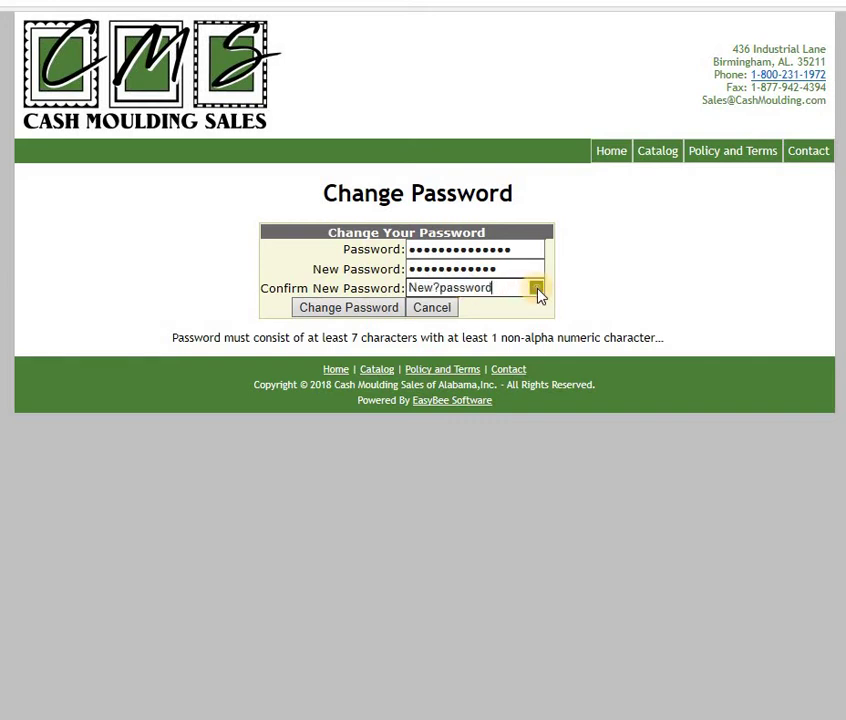